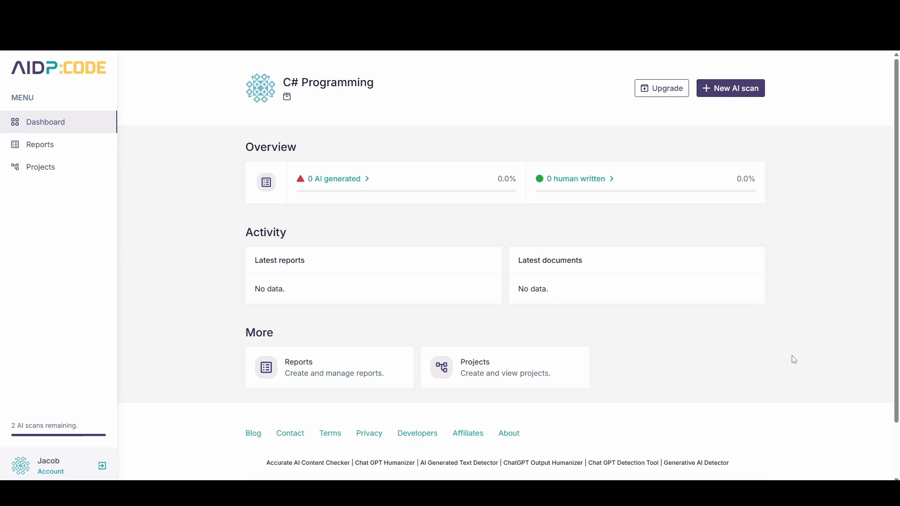
Scan the pasted GetCurrentDatetime snippet as C#, yielding a 98/100 Mostly AI report
left_click(731, 88)
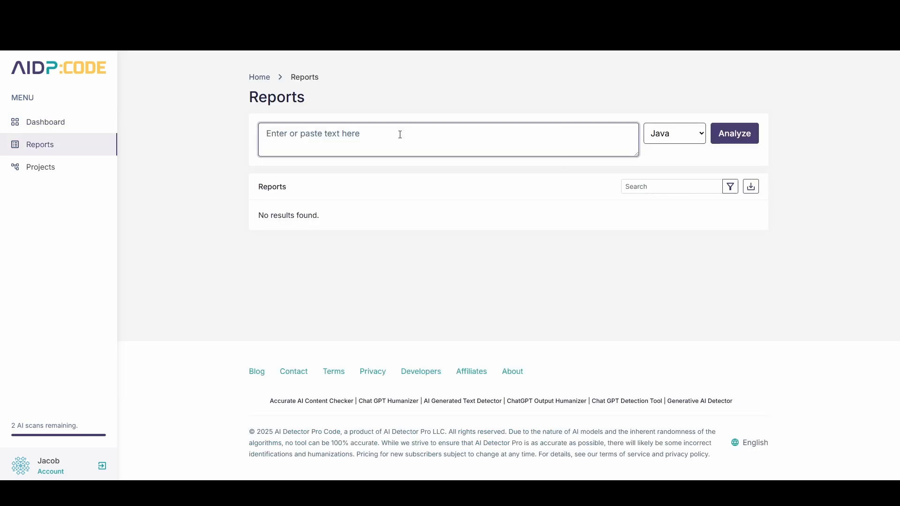
key("ctrl+v")
left_click(674, 134)
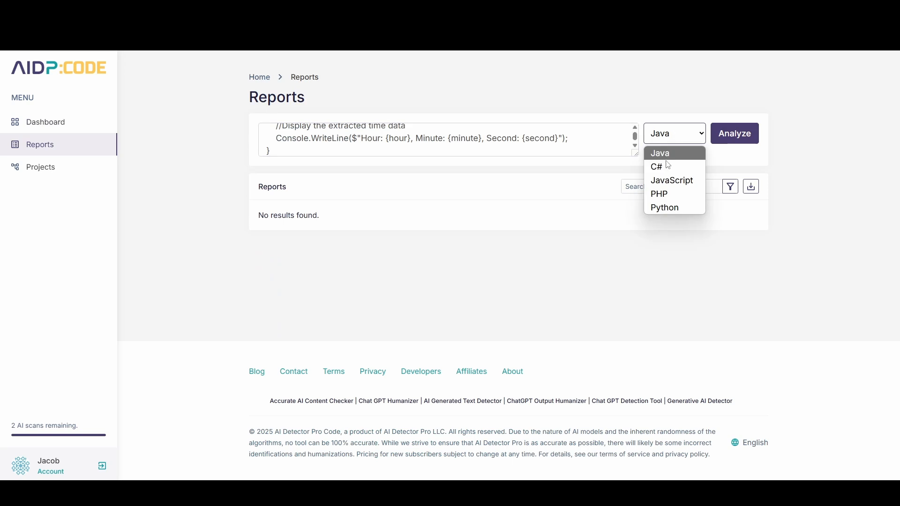
left_click(661, 168)
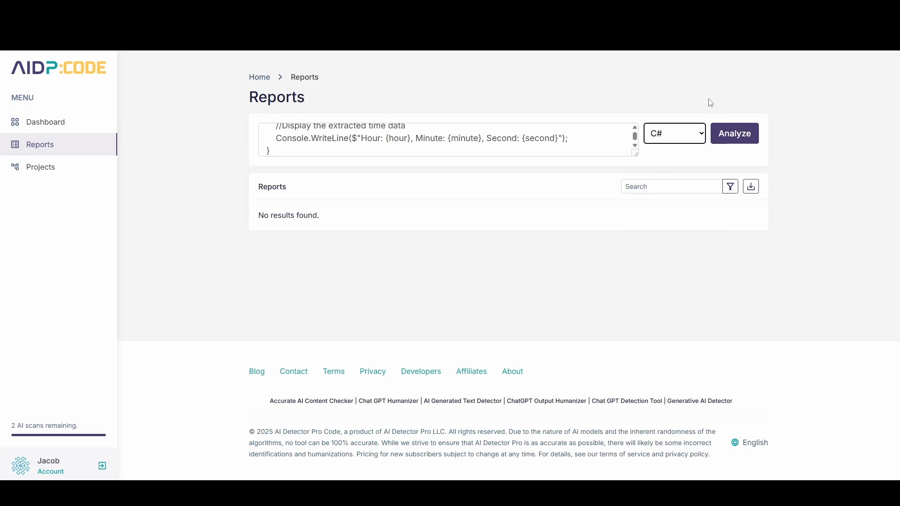
left_click(734, 133)
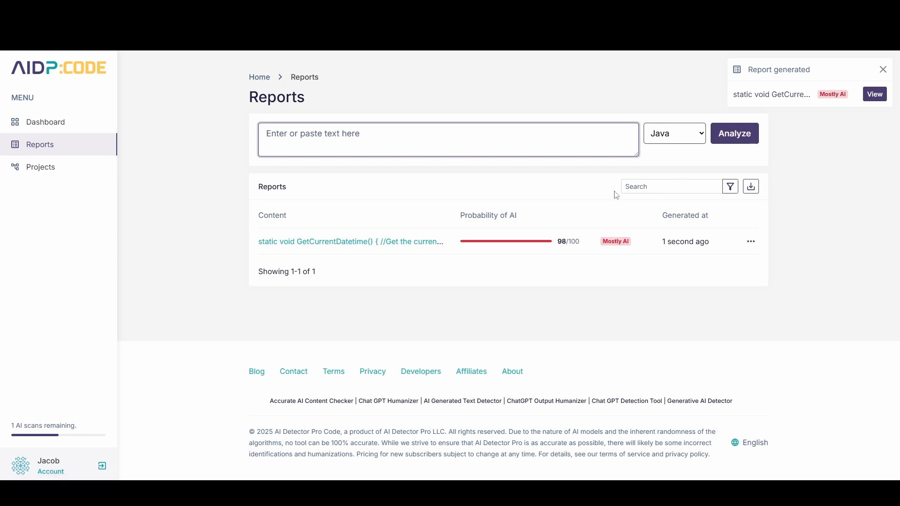
Open the GetCurrentDatetime report to review its score and per-line AI highlights
left_click(361, 245)
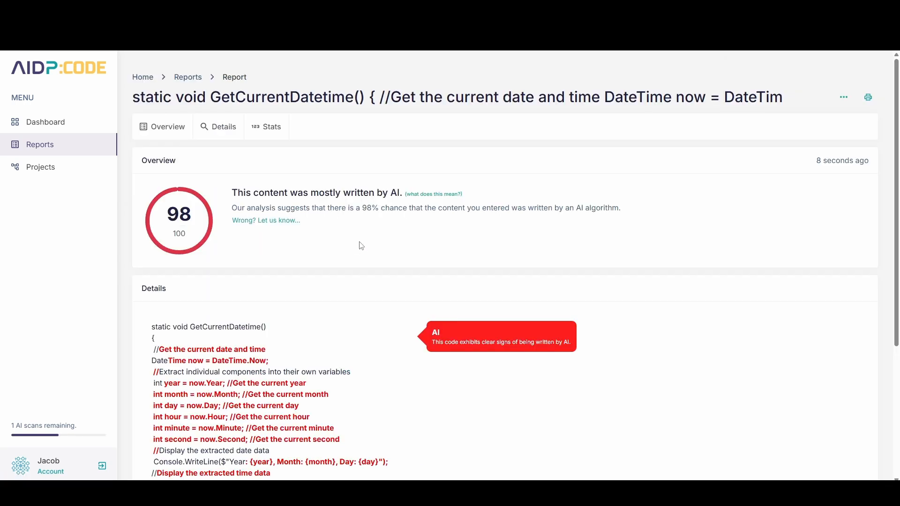
scroll(361, 245, "down", 3)
scroll(364, 245, "down", 1)
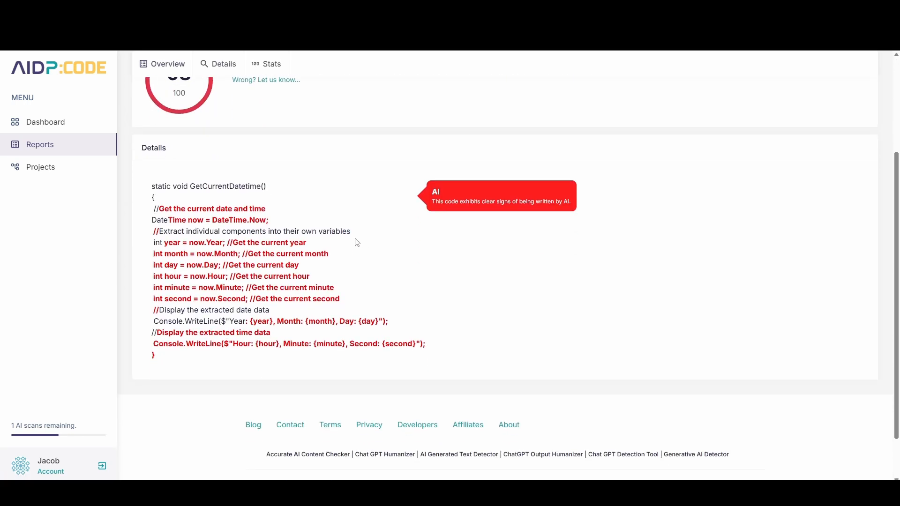
scroll(350, 274, "up", 2)
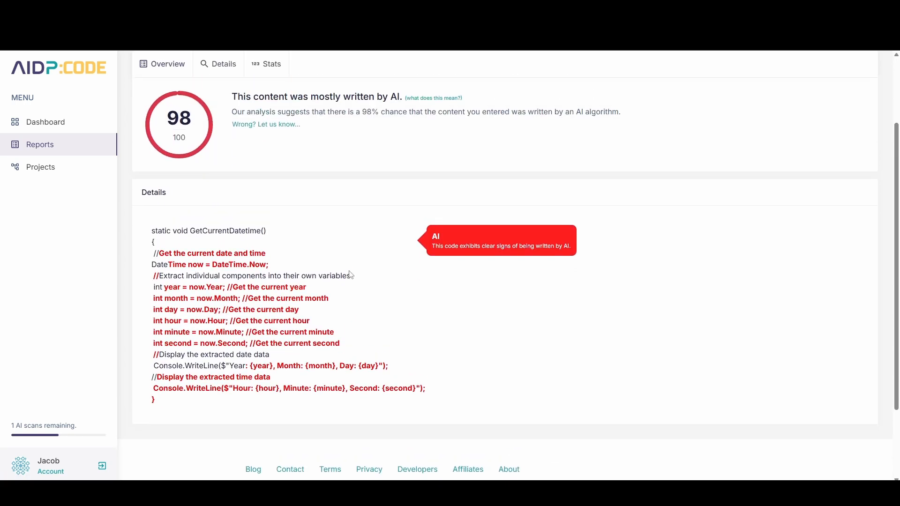
scroll(365, 295, "up", 2)
scroll(376, 321, "up", 1)
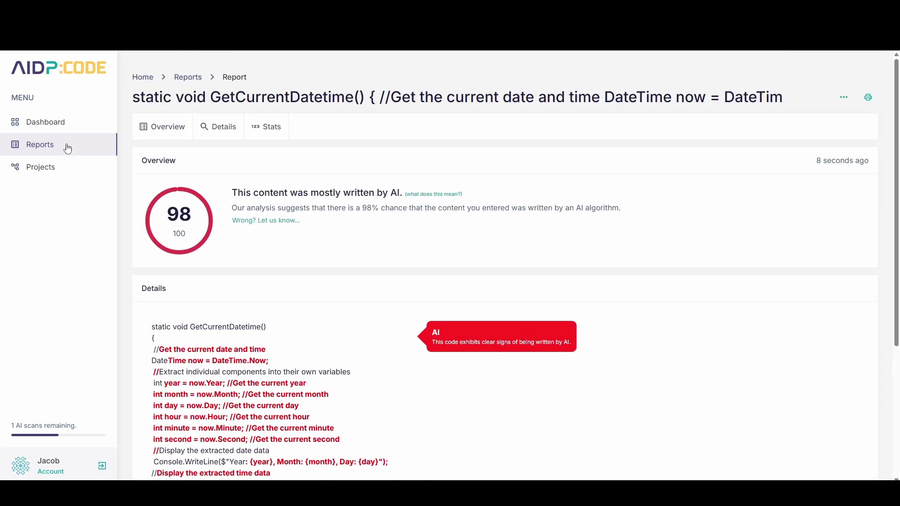
From the dashboard, scan the LoadData snippet as C#, scoring 91/100 Mostly AI
left_click(46, 121)
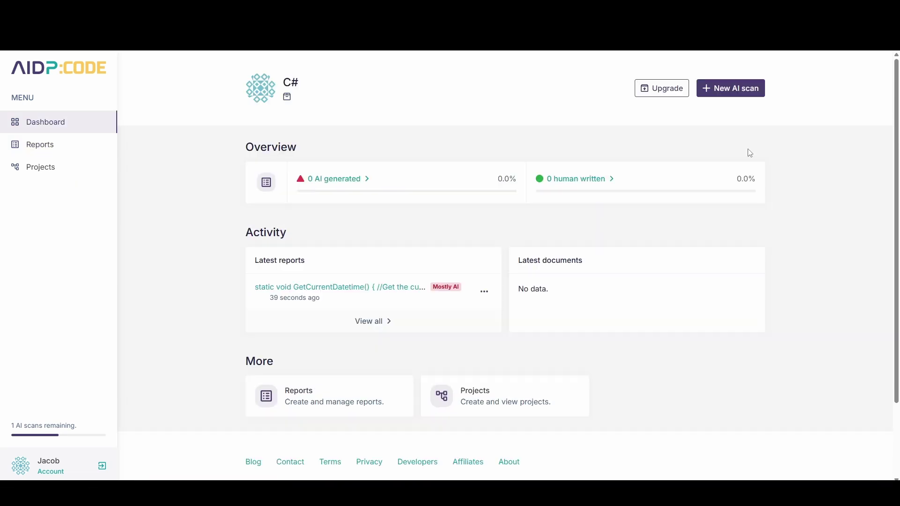
left_click(734, 92)
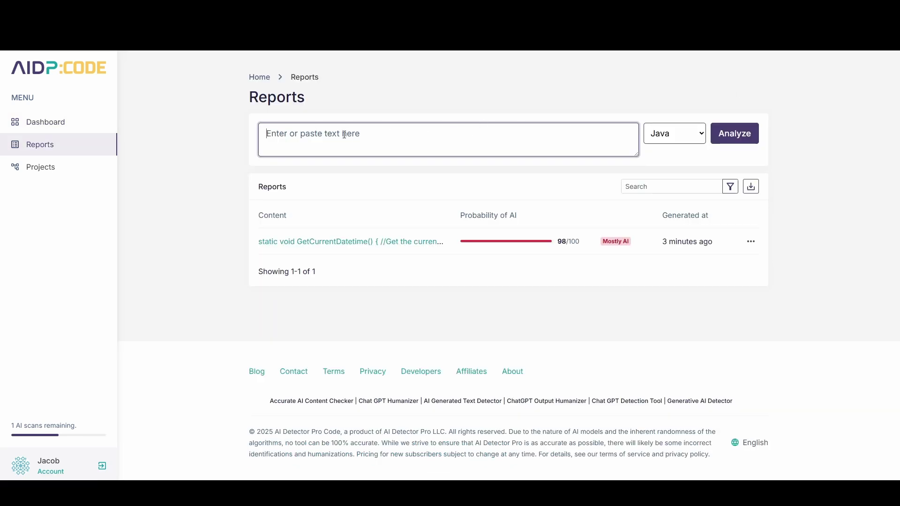
key("ctrl+v")
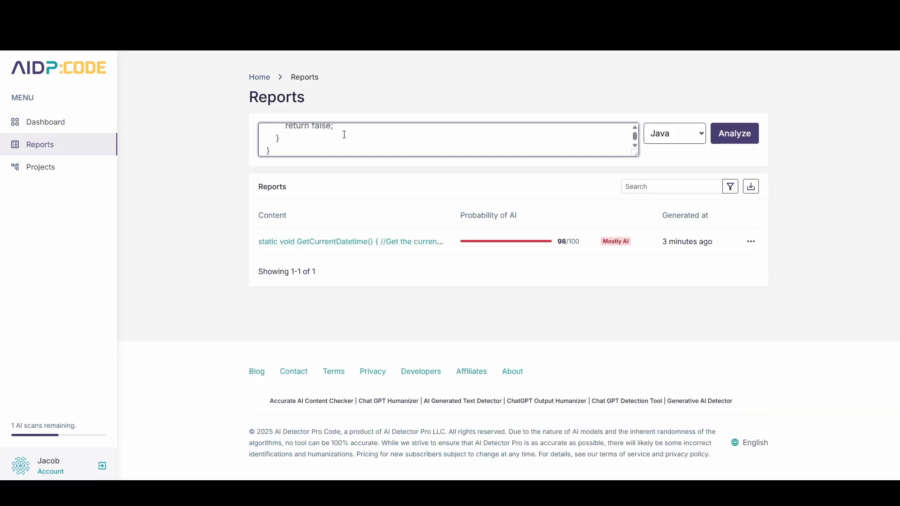
left_click(675, 133)
left_click(666, 161)
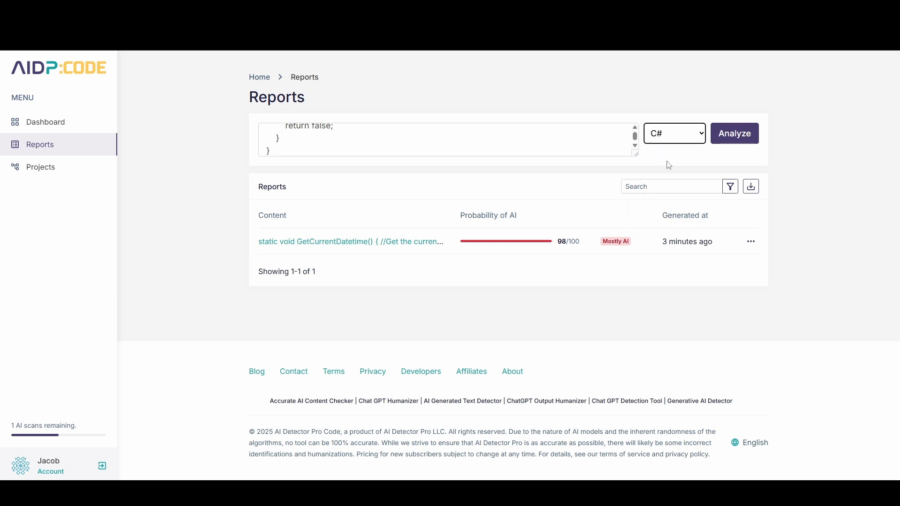
left_click(734, 133)
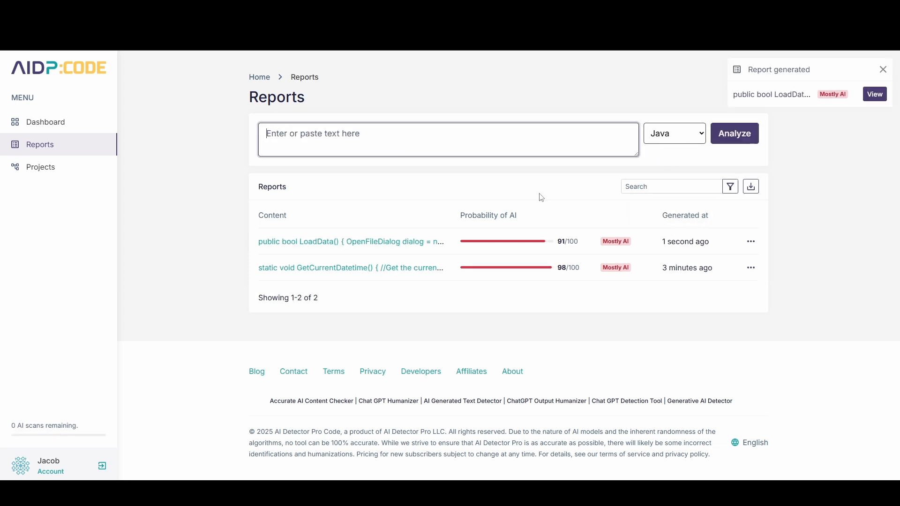
Open the LoadData report showing 91/100 with every line flagged as AI
left_click(400, 242)
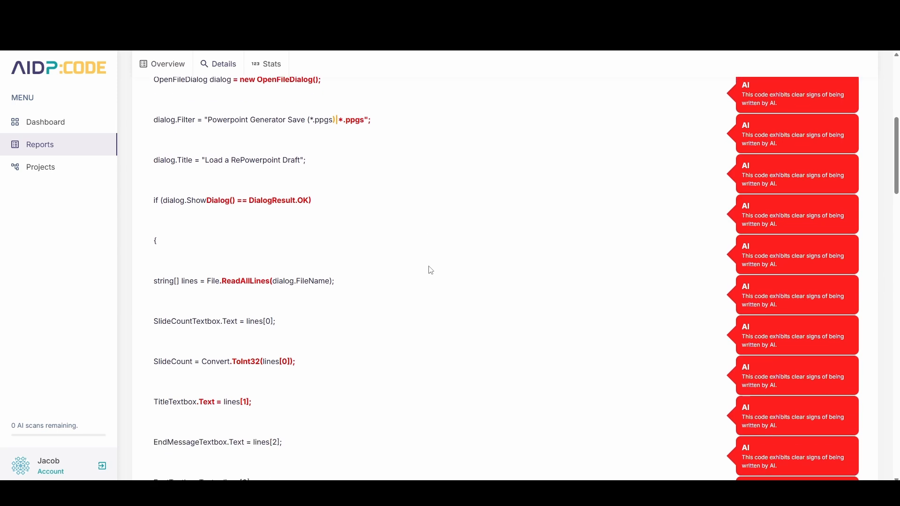
scroll(429, 273, "down", 2)
scroll(430, 274, "down", 3)
scroll(434, 287, "down", 2)
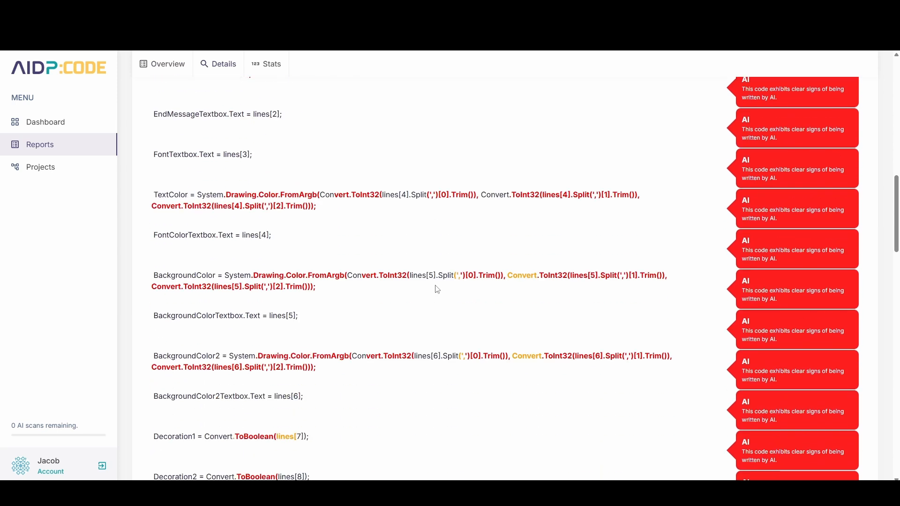
scroll(436, 288, "down", 2)
scroll(434, 290, "down", 5)
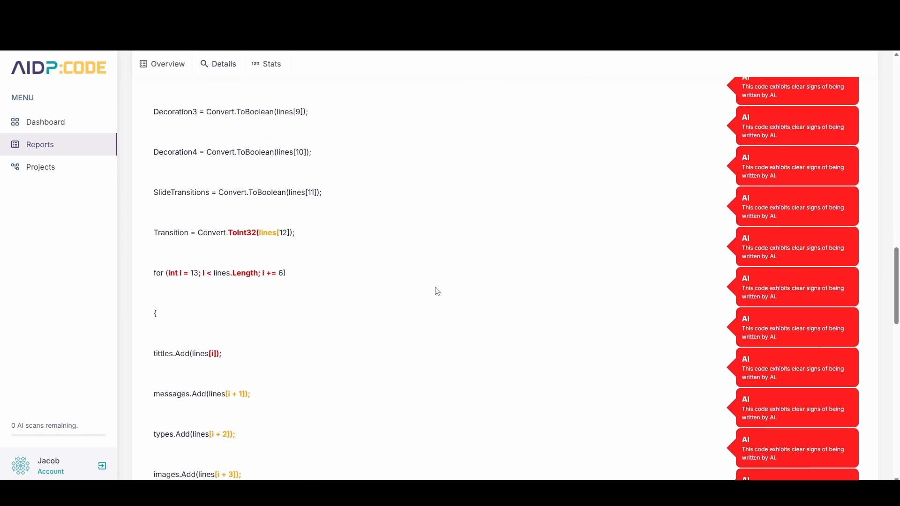
scroll(433, 291, "down", 5)
scroll(430, 310, "down", 2)
scroll(429, 321, "down", 5)
scroll(430, 324, "up", 2)
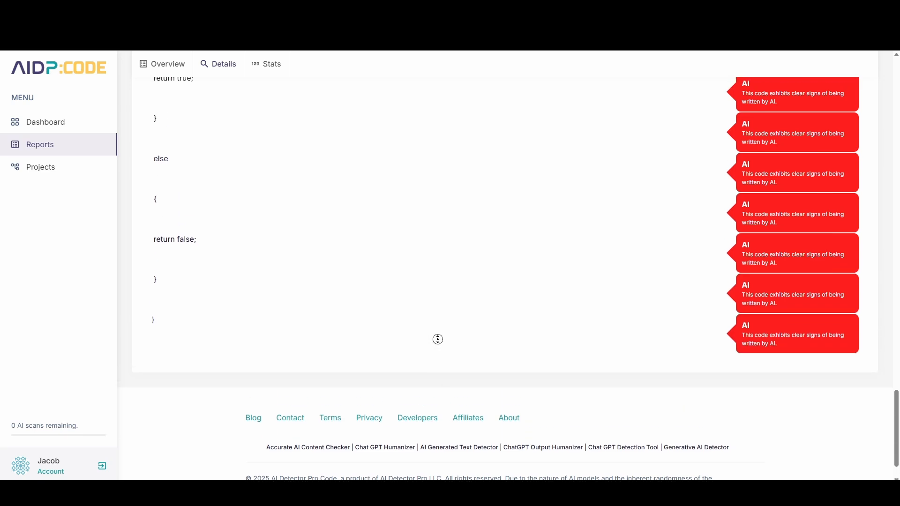
scroll(436, 240, "up", 8)
scroll(437, 234, "up", 8)
scroll(438, 234, "up", 5)
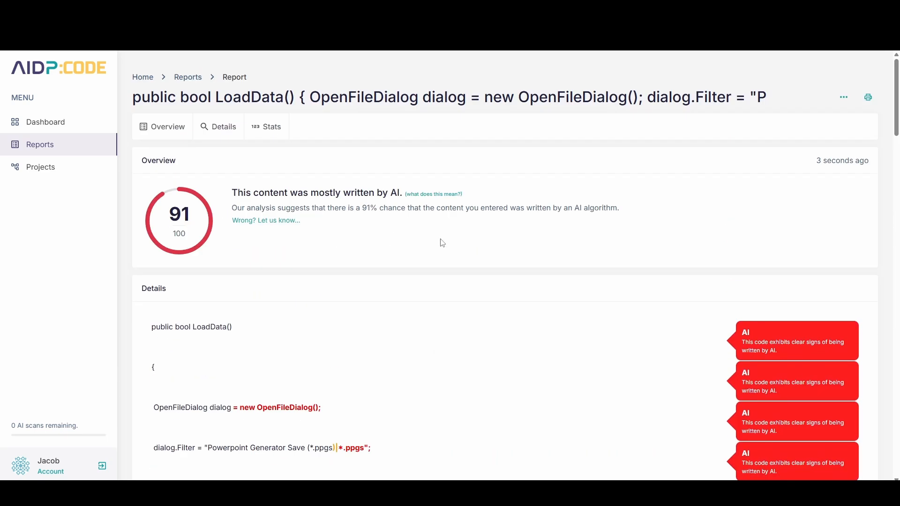
scroll(441, 242, "down", 5)
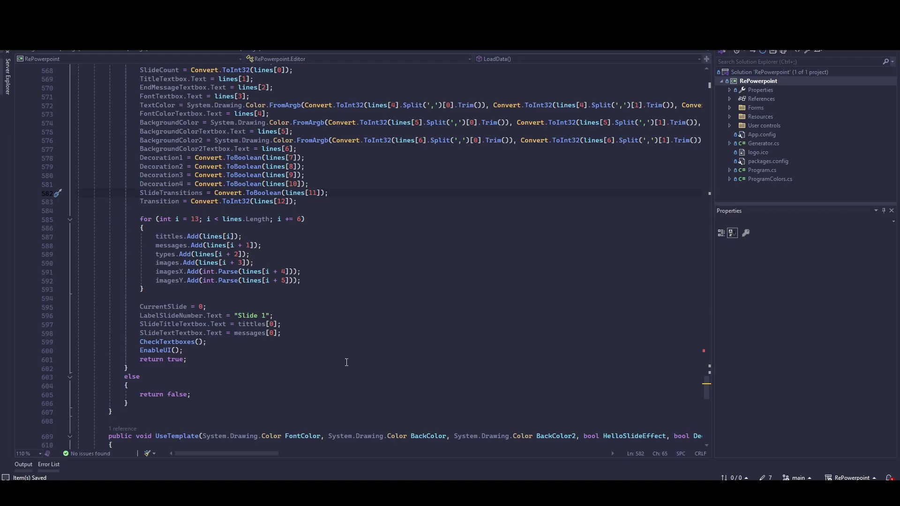
scroll(346, 361, "up", 2)
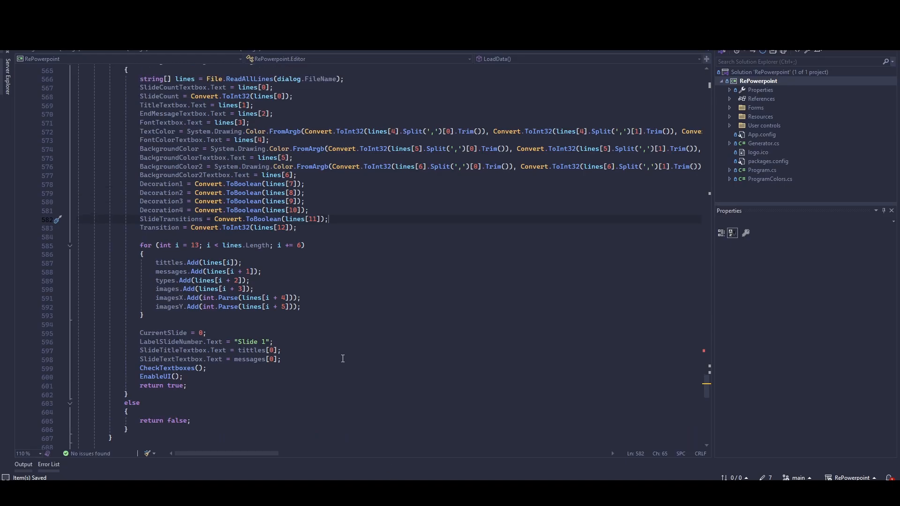
scroll(269, 221, "up", 2)
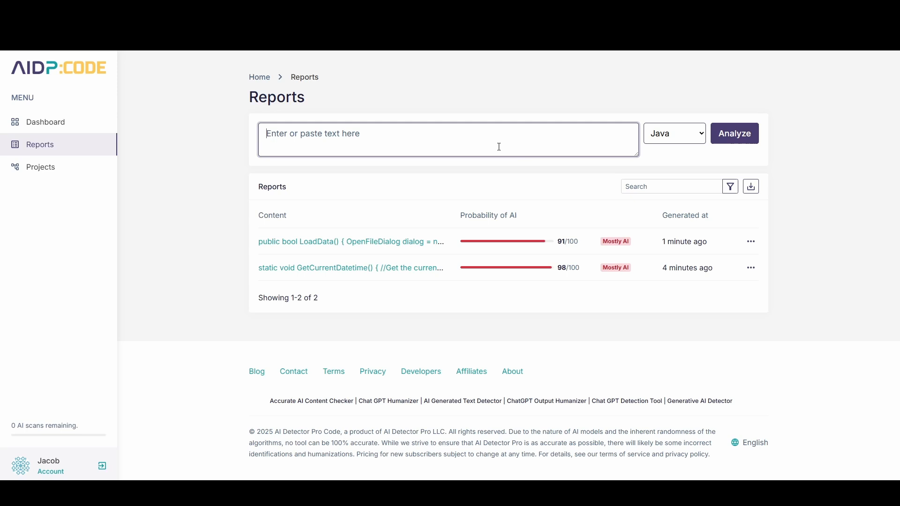
Paste a snippet with C# selected, then abandon it by starting a fresh AI scan
key("ctrl+v")
left_click(674, 133)
left_click(658, 166)
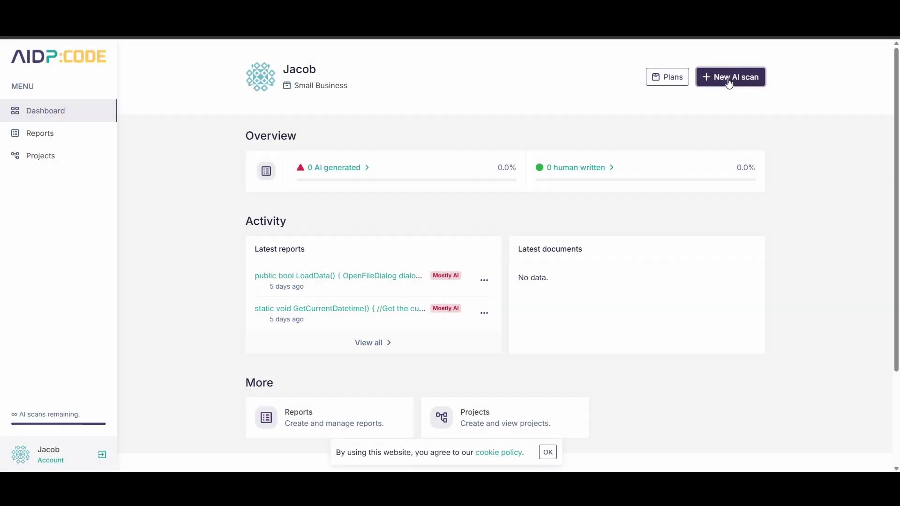
left_click(730, 79)
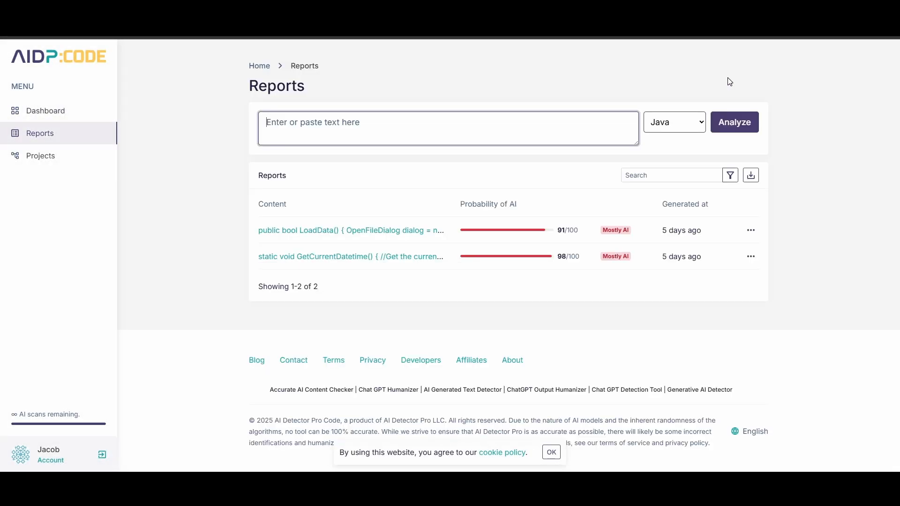
left_click(425, 167)
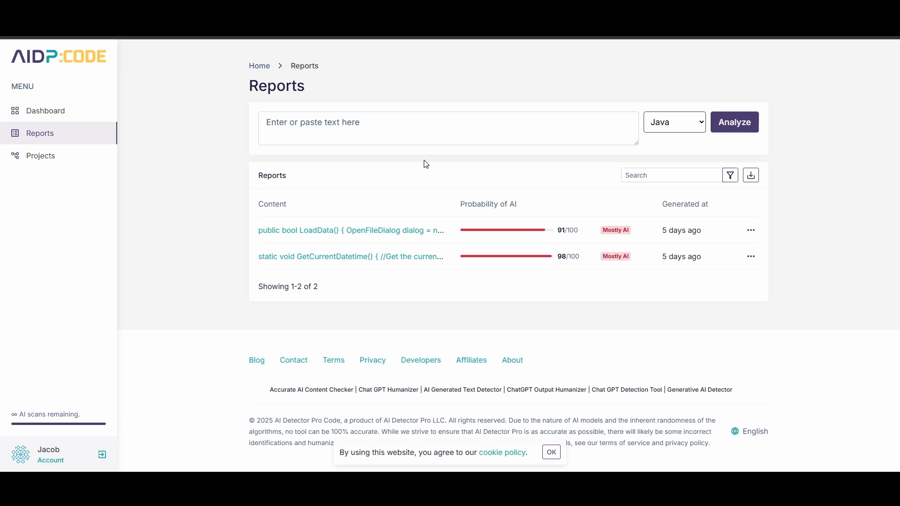
Scan the getUsersRoles snippet as Java and open the Open Text report scored 18/100
left_click(326, 127)
key("ctrl+v")
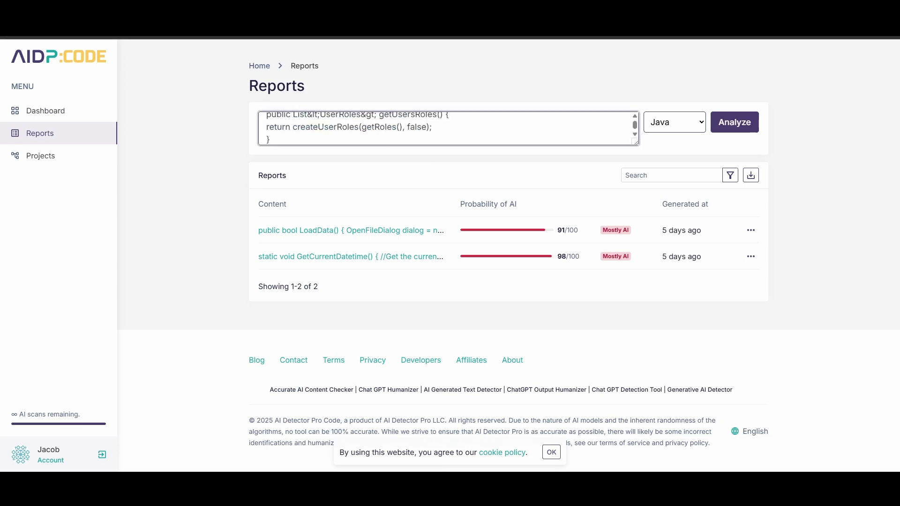
left_click(692, 124)
left_click(663, 141)
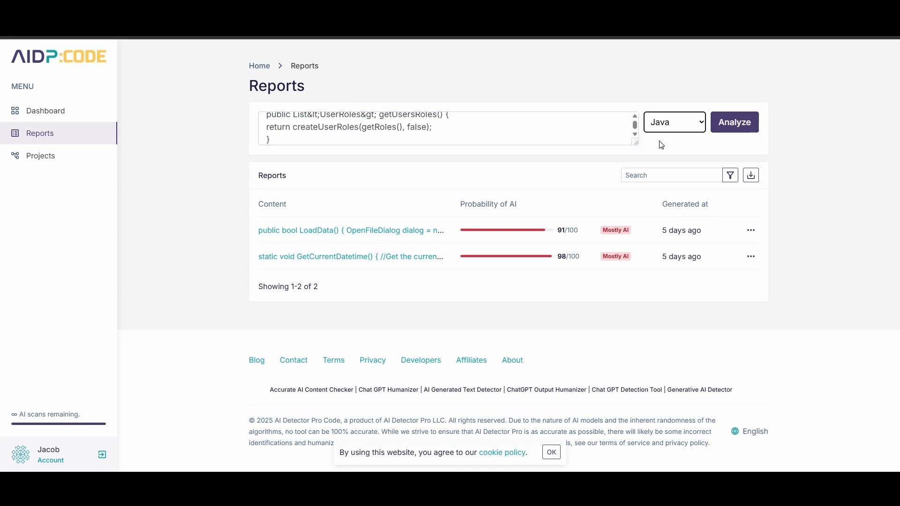
left_click(734, 123)
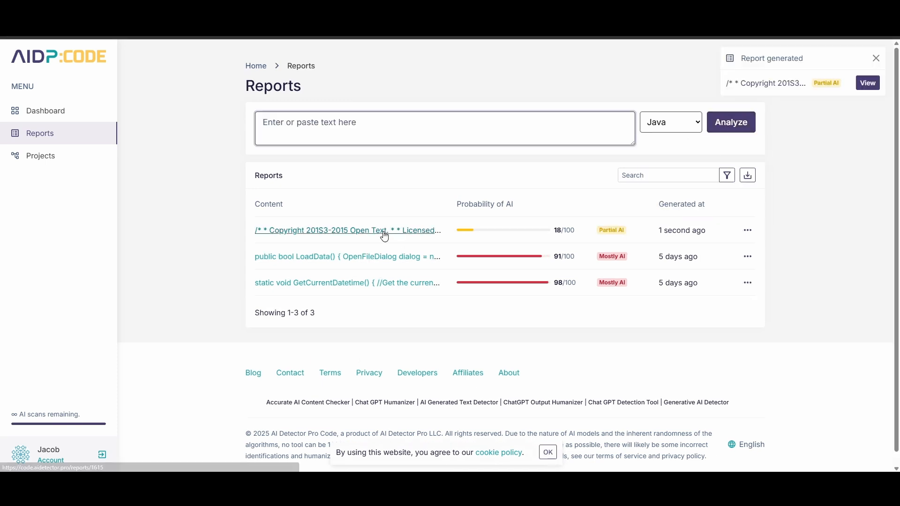
left_click(372, 232)
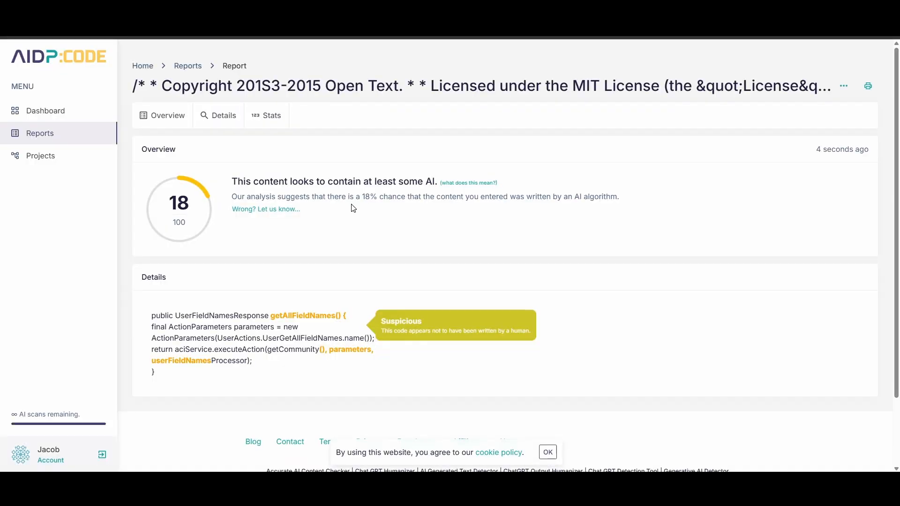
scroll(344, 184, "down", 1)
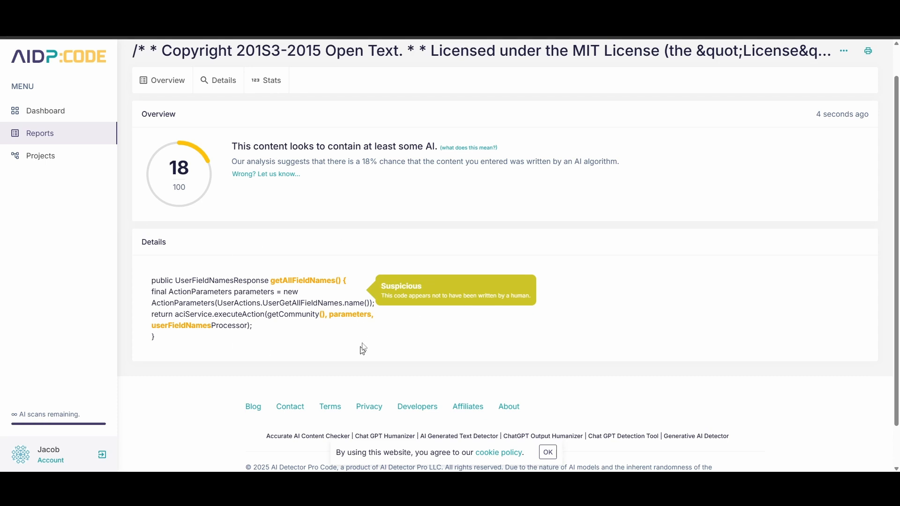
scroll(273, 311, "down", 1)
scroll(273, 311, "up", 2)
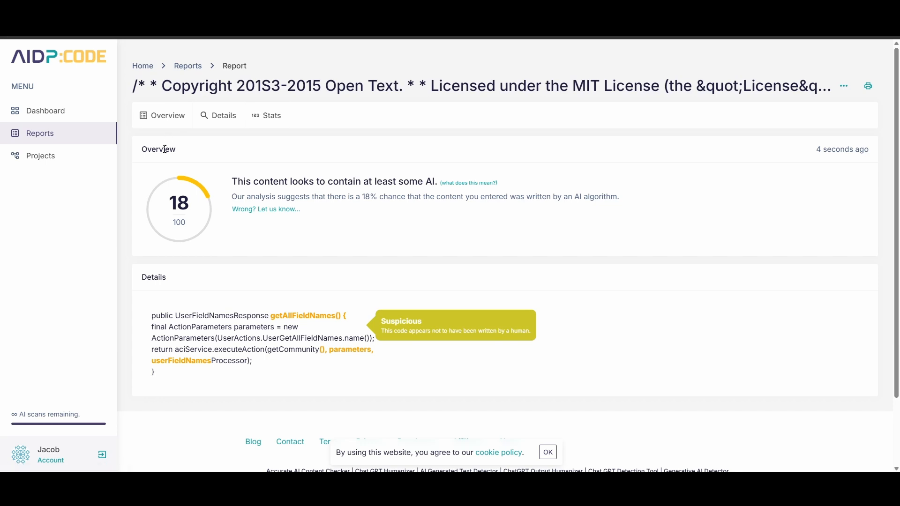
From the dashboard, scan the Swing import snippet as Java, scoring 98/100 Mostly AI
left_click(45, 110)
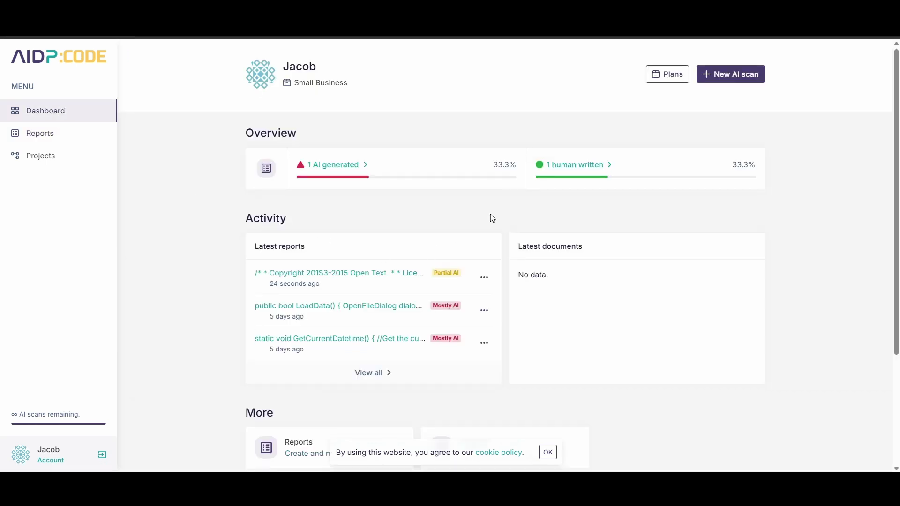
scroll(491, 214, "down", 5)
scroll(494, 222, "up", 1)
scroll(495, 221, "up", 5)
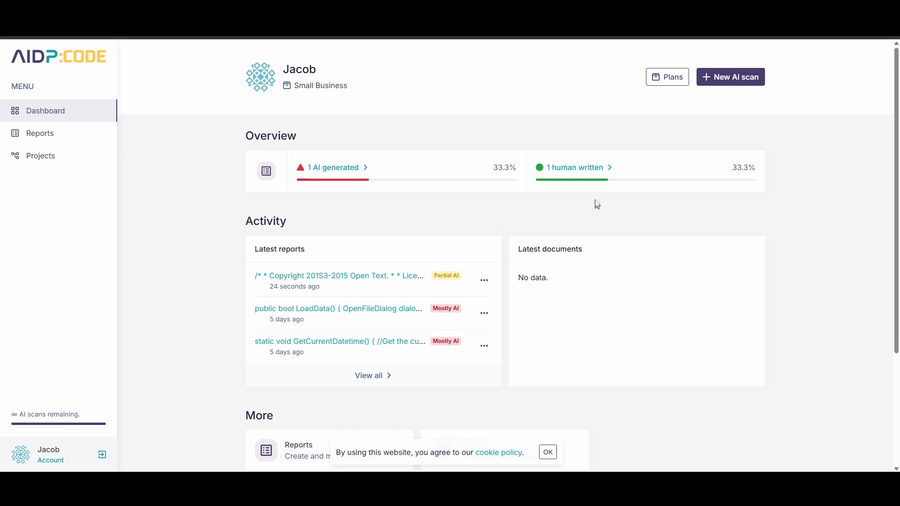
left_click(731, 79)
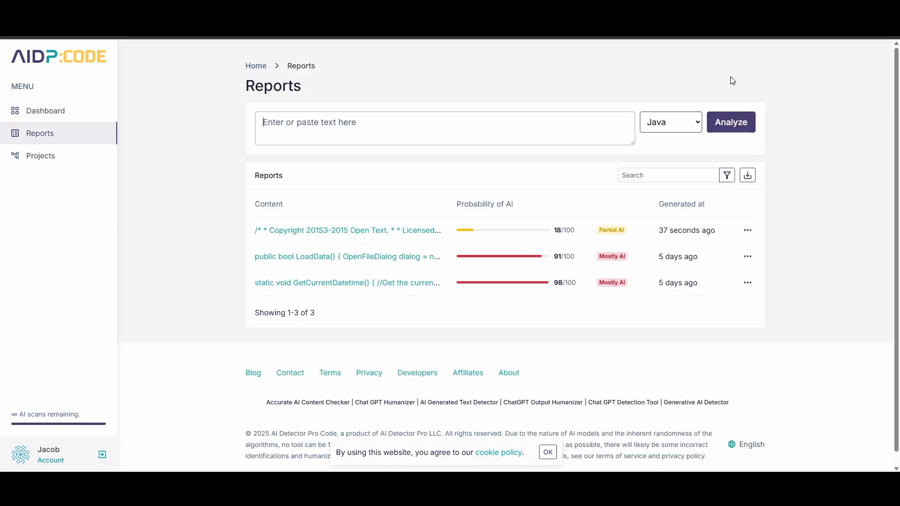
left_click(492, 127)
left_click(493, 126)
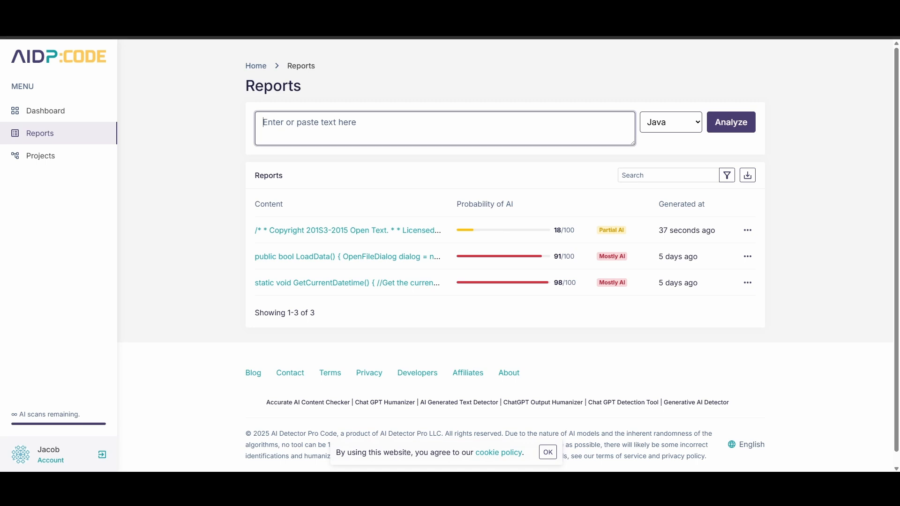
key("ctrl+v")
scroll(389, 126, "up", 5)
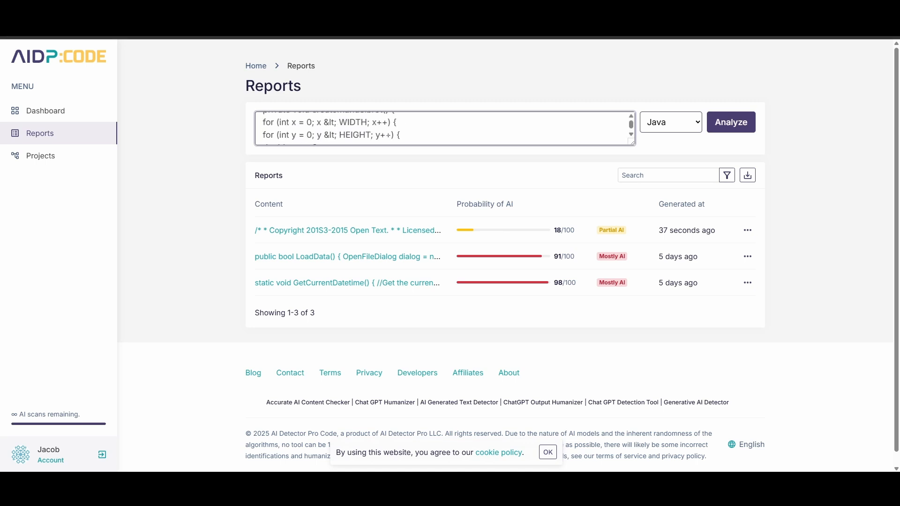
left_click(670, 122)
left_click(675, 142)
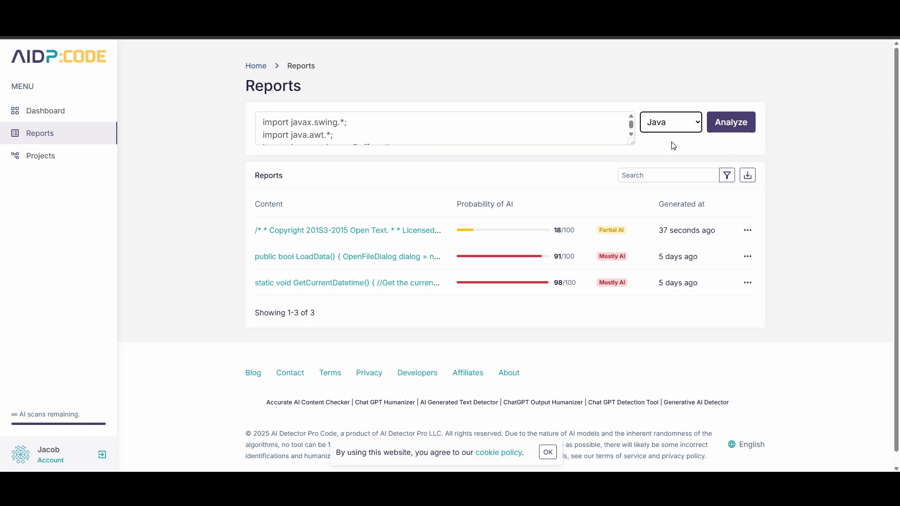
left_click(729, 124)
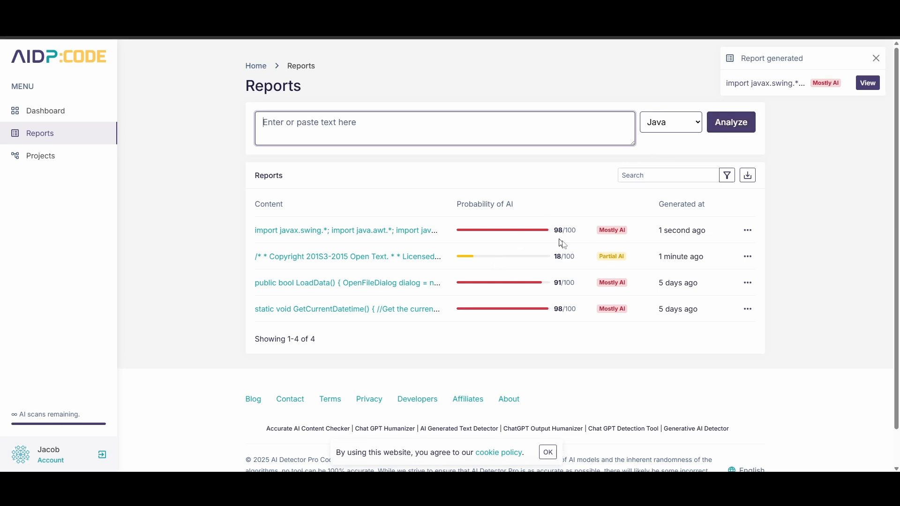
Paste the next Java snippet, getUsers, into the code input with Java as the language
left_click(586, 230)
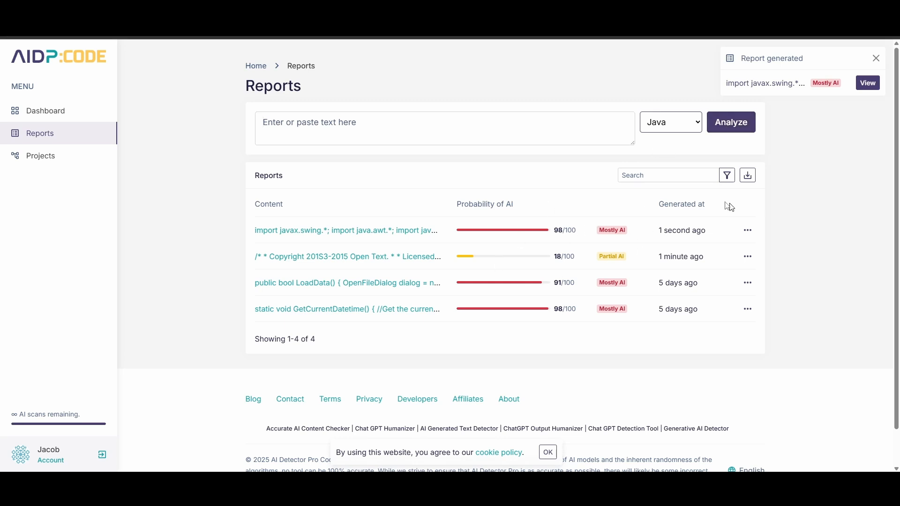
left_click(447, 130)
key("ctrl+v")
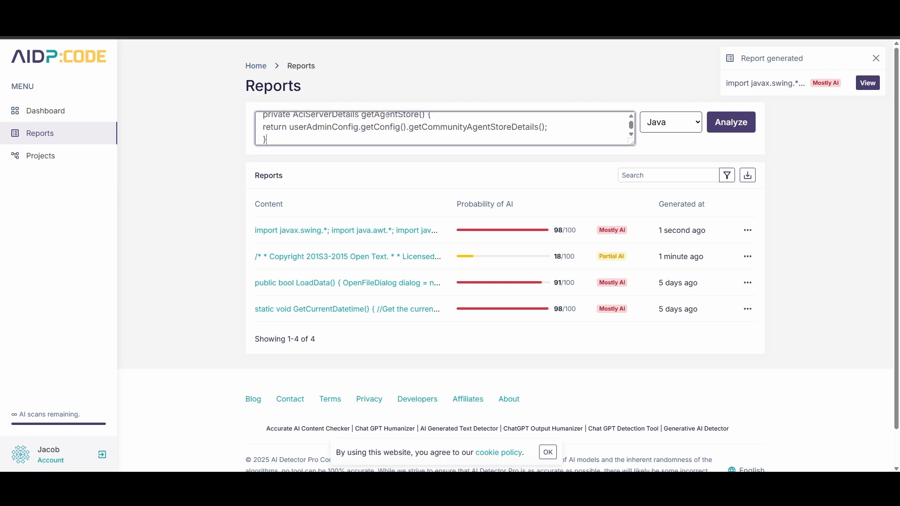
left_click(669, 122)
Analyze the getUsers snippet as Java and open its 63/100 report
left_click(657, 140)
left_click(730, 122)
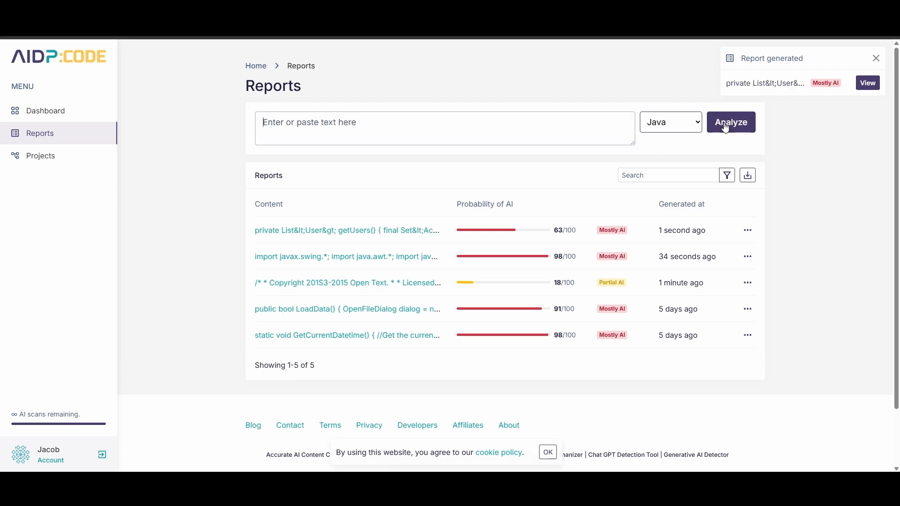
left_click(485, 230)
scroll(463, 266, "down", 2)
scroll(463, 266, "up", 3)
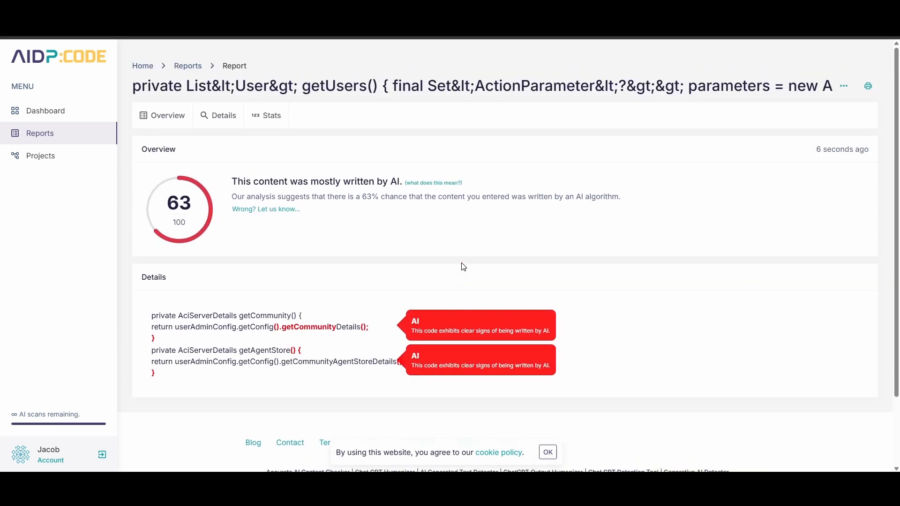
From the dashboard, scan the Open Text snippet as Java, scoring 46/100 Partial AI
left_click(45, 110)
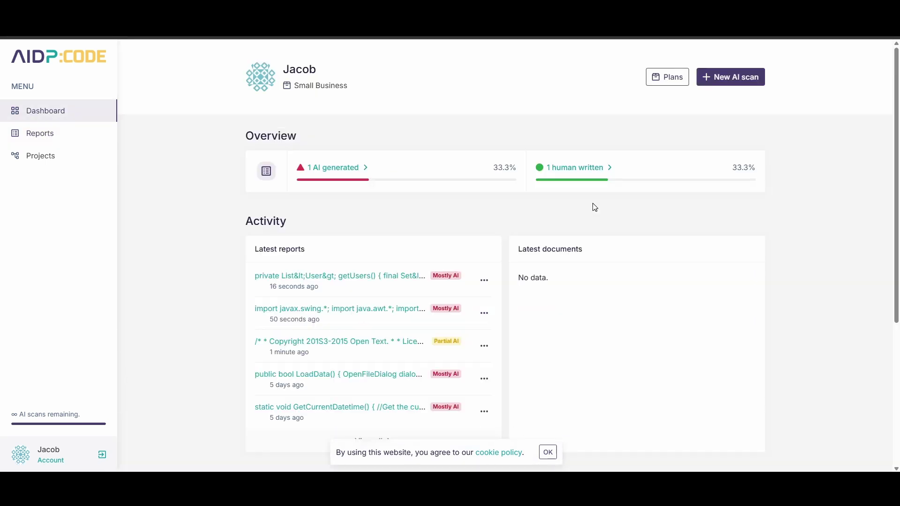
left_click(729, 77)
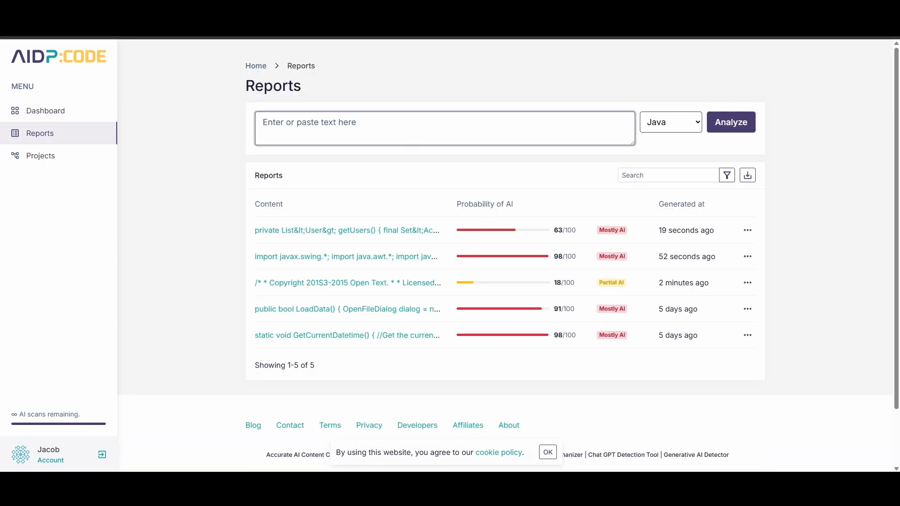
key("ctrl+v")
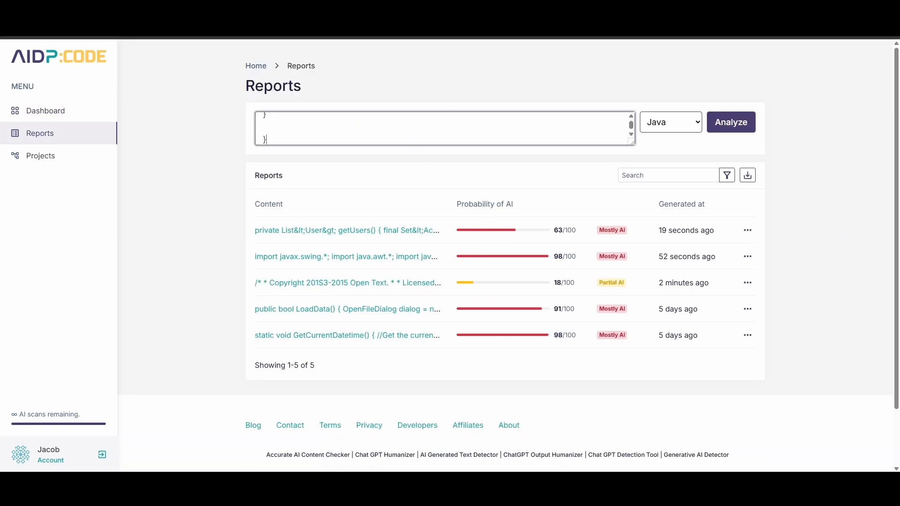
left_click(669, 123)
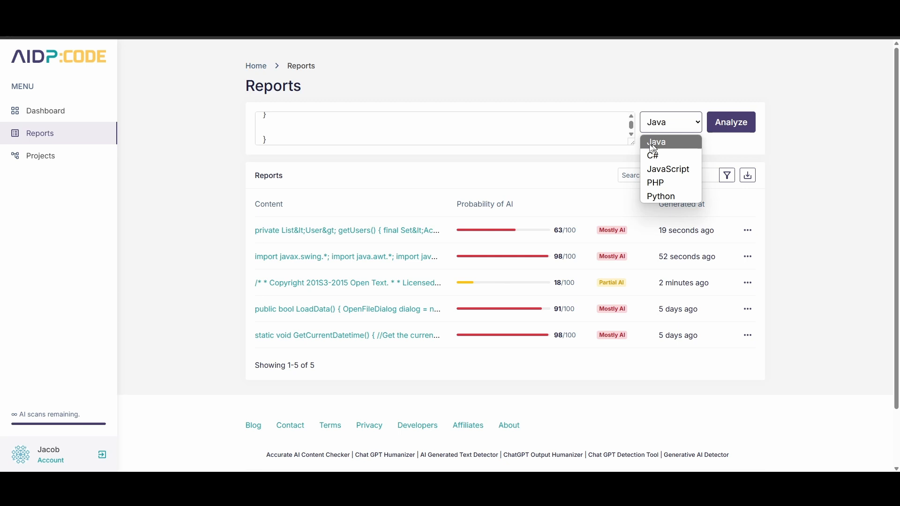
left_click(652, 144)
left_click(731, 122)
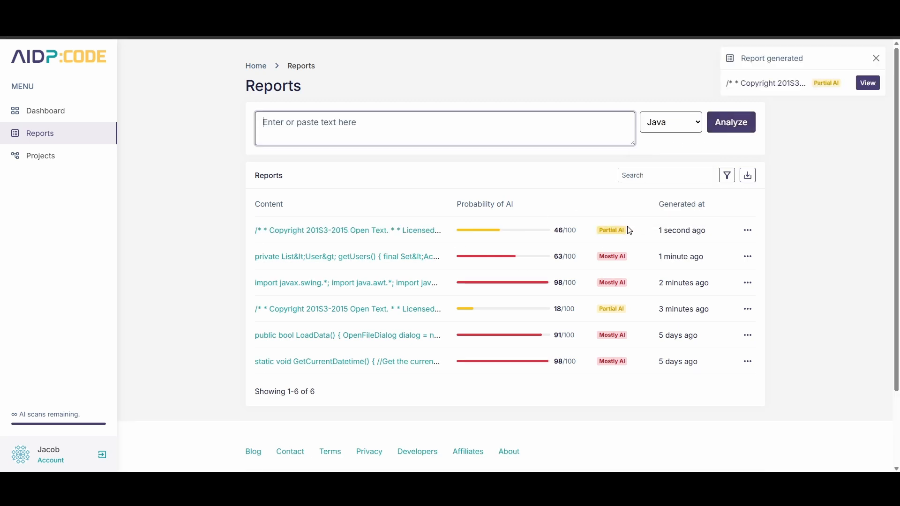
Review the 46/100 report and the explainer that scores below 50% lean human, then return to the dashboard
left_click(347, 230)
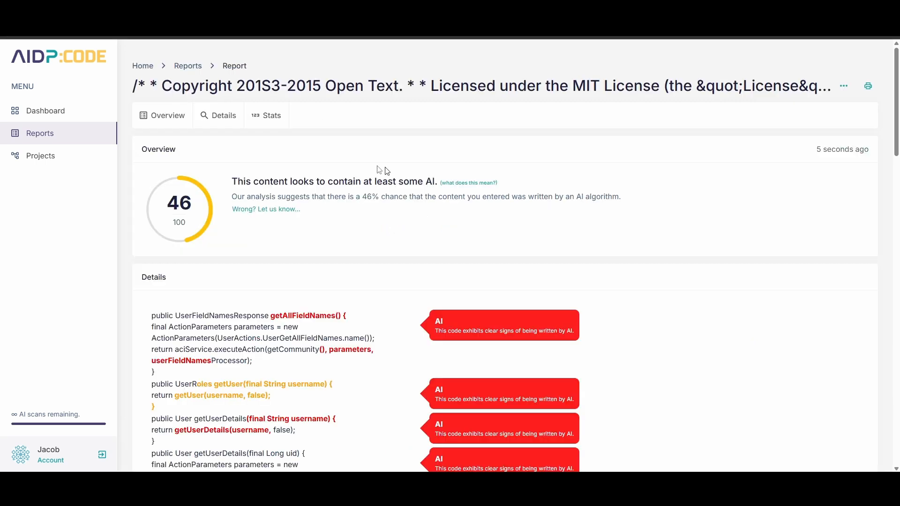
left_click(470, 188)
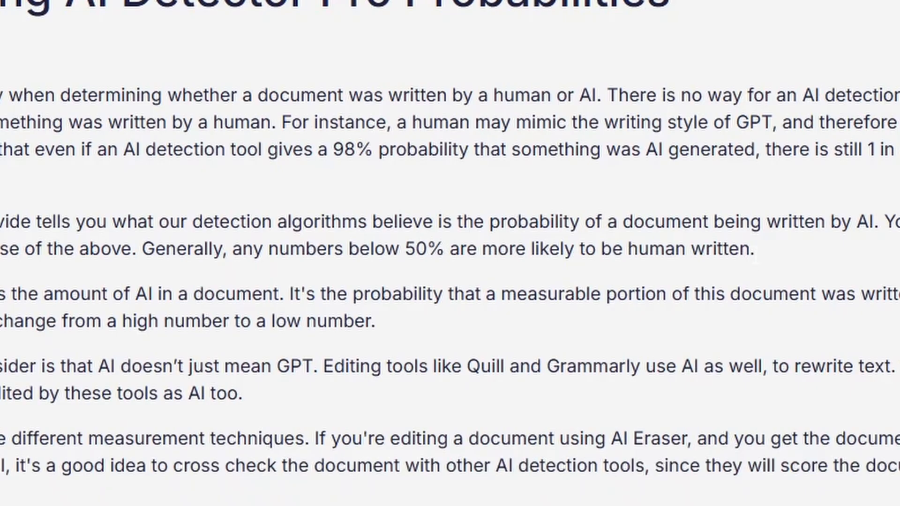
left_click_drag(763, 250, 141, 249)
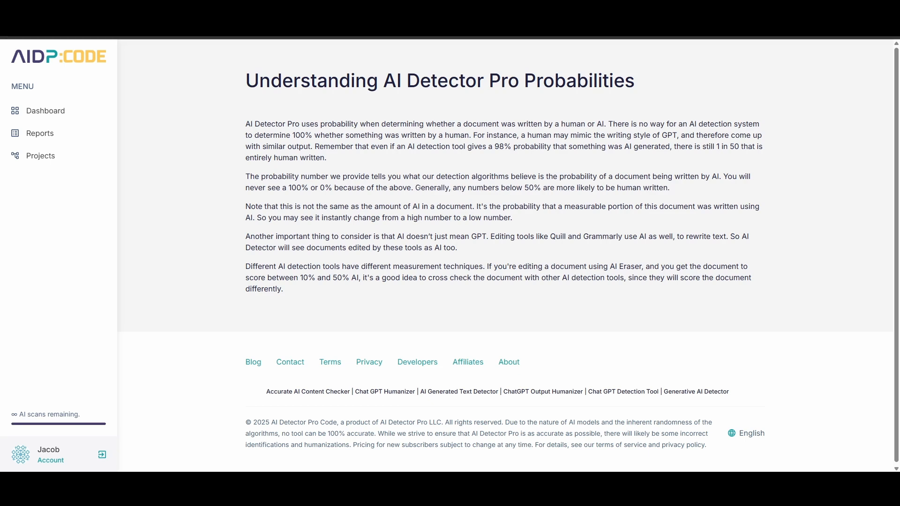
left_click(56, 113)
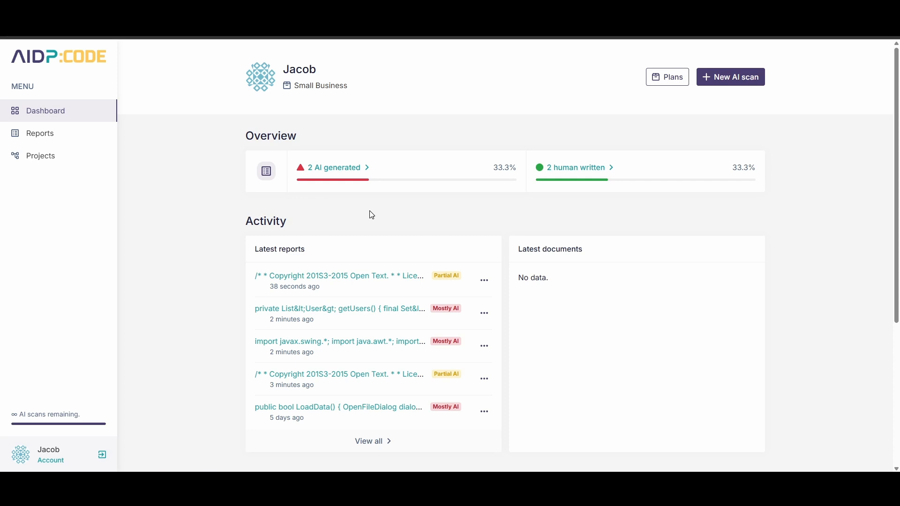
scroll(371, 215, "down", 3)
scroll(377, 295, "down", 5)
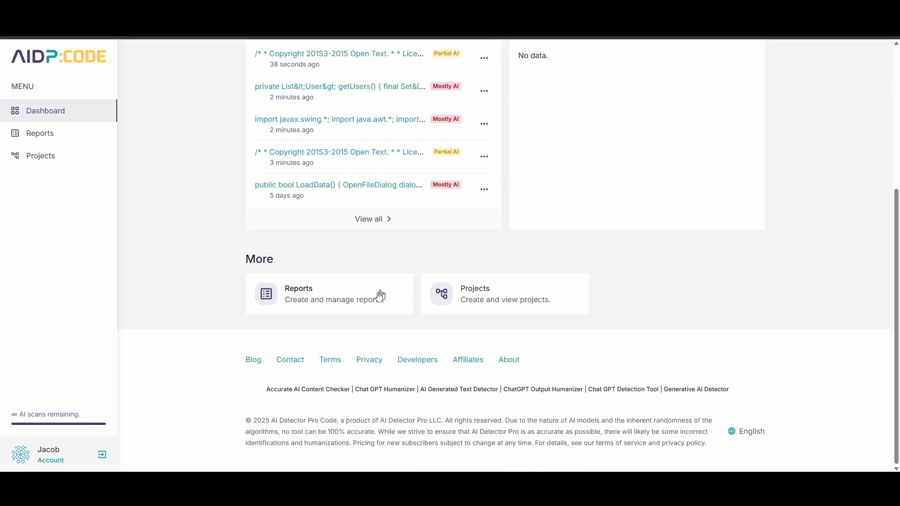
scroll(203, 331, "up", 8)
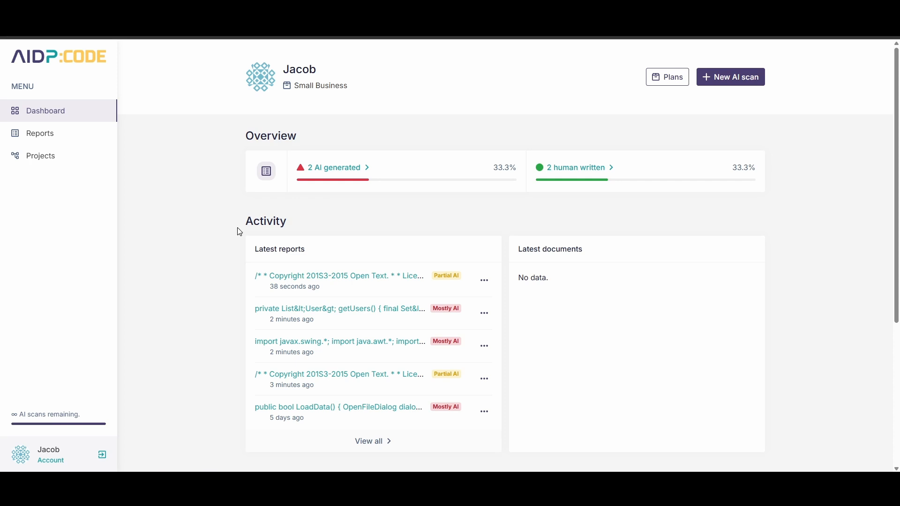
scroll(236, 236, "down", 5)
scroll(245, 239, "up", 5)
Open the Projects section from the sidebar
left_click(40, 132)
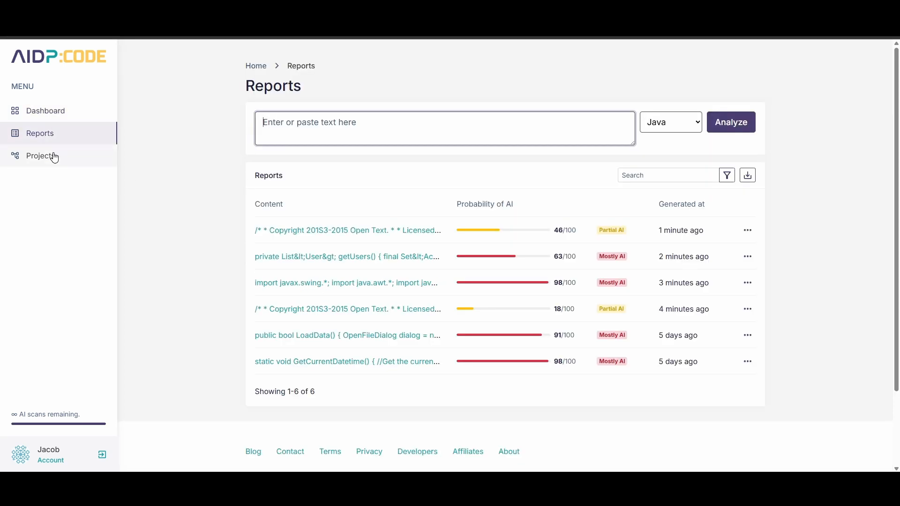